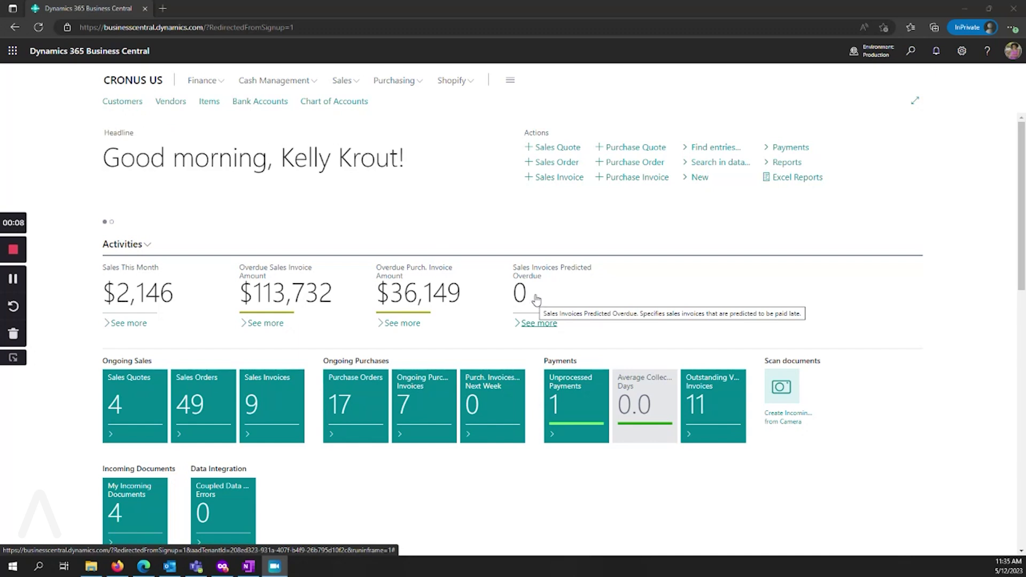
- Find Deferral Templates through search for 'defer' and open the 12M SUBREV template card
{"action": "left_click", "coordinate": [912, 52]}
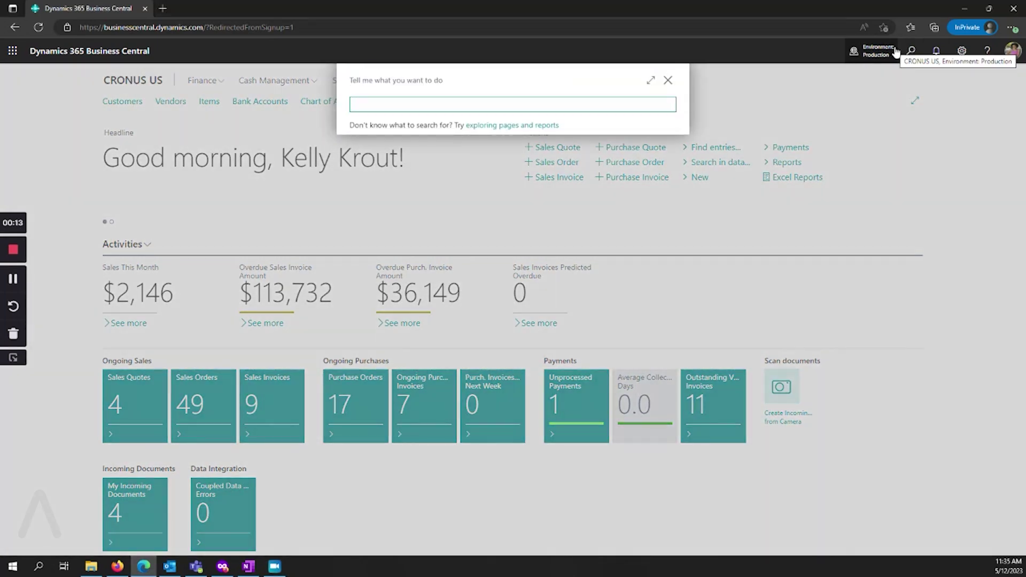
{"action": "type", "text": "deferral"}
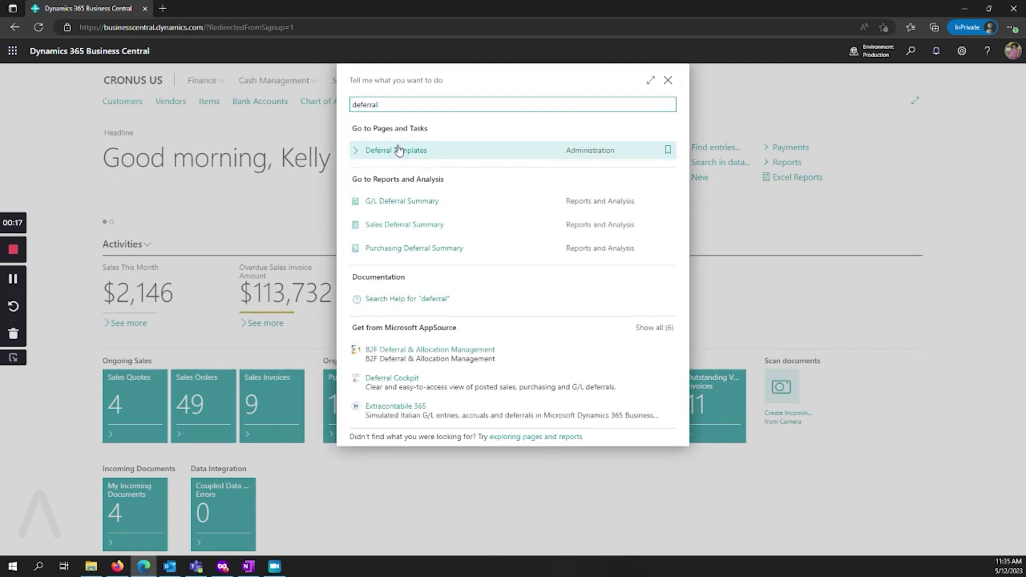
{"action": "left_click", "coordinate": [399, 150]}
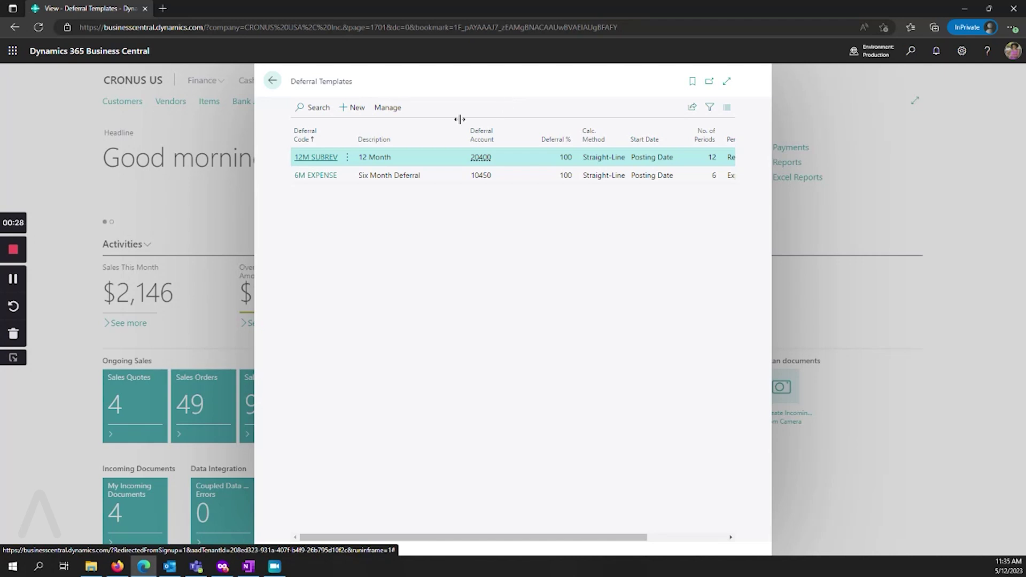
{"action": "left_click", "coordinate": [318, 158]}
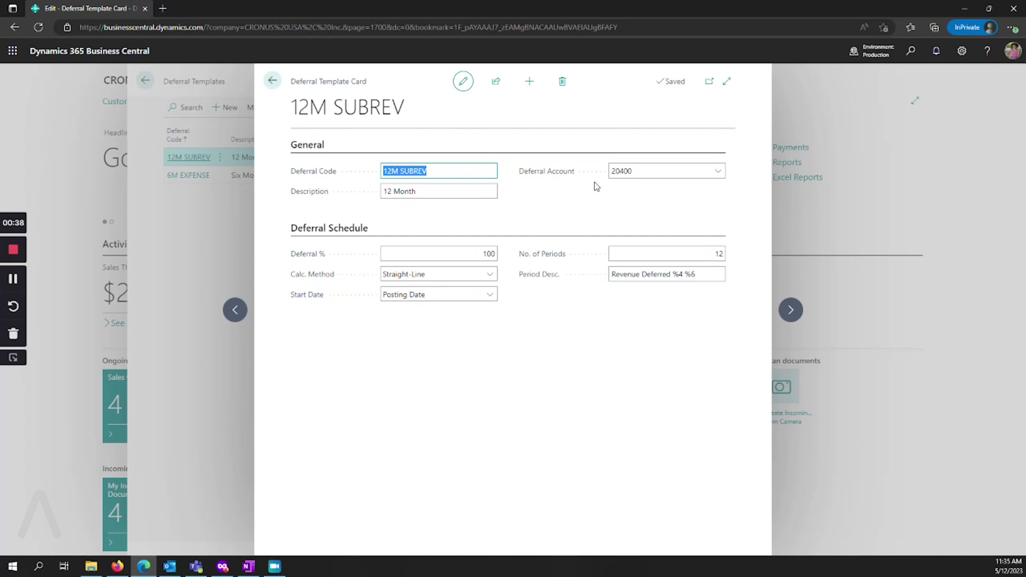
{"action": "left_click", "coordinate": [720, 178]}
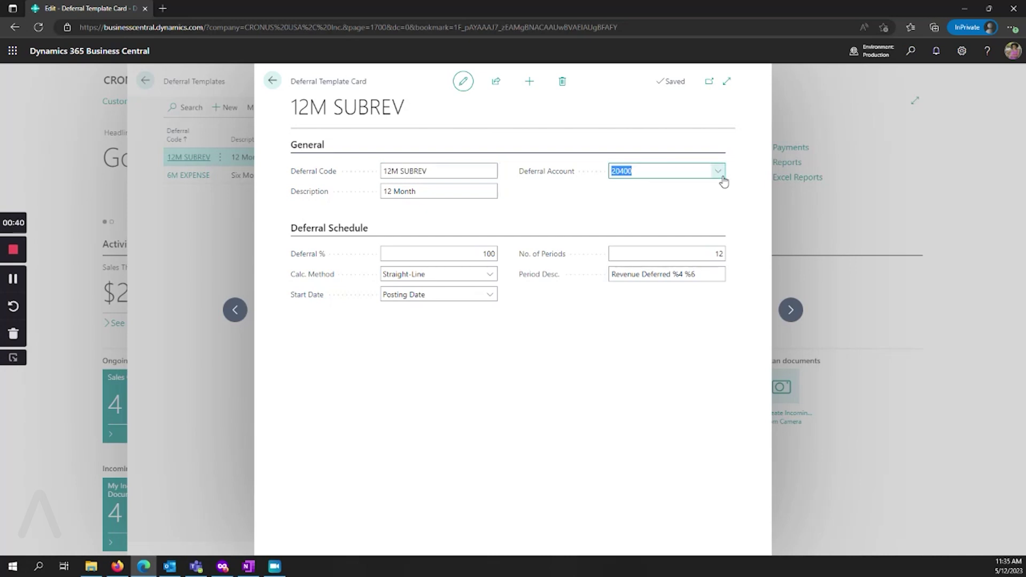
{"action": "left_click", "coordinate": [722, 178]}
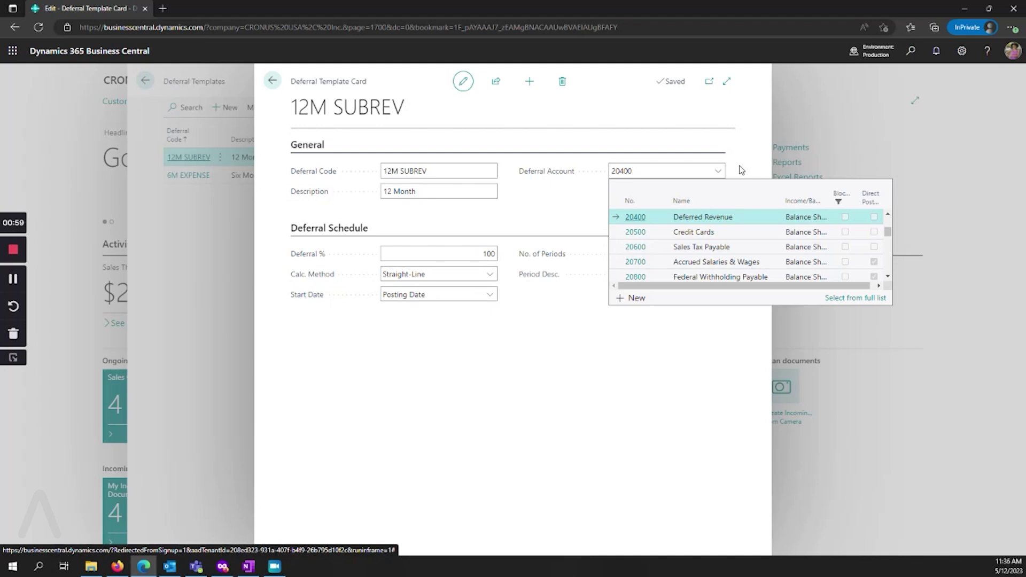
{"action": "left_click", "coordinate": [849, 297]}
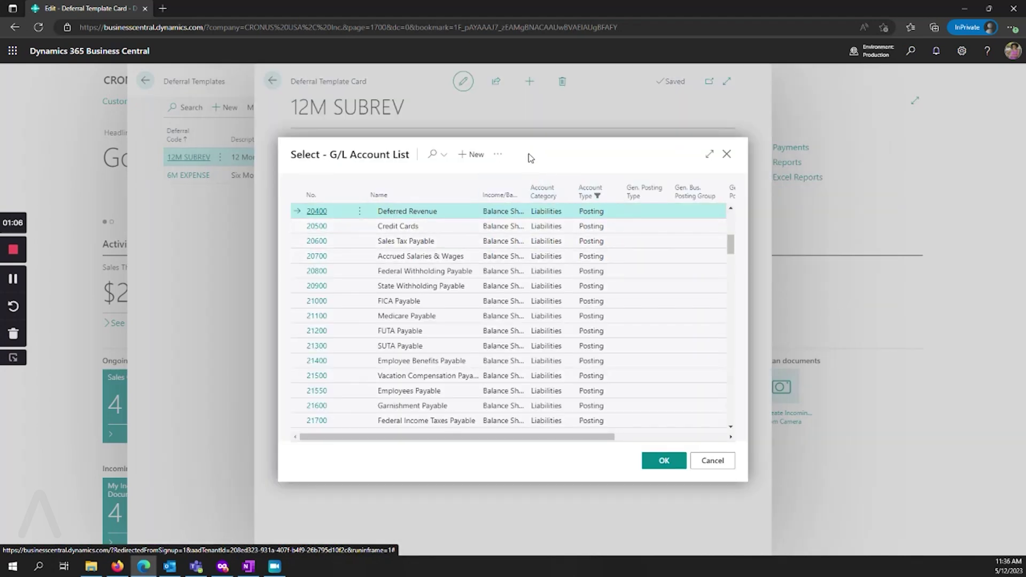
{"action": "left_click", "coordinate": [434, 158]}
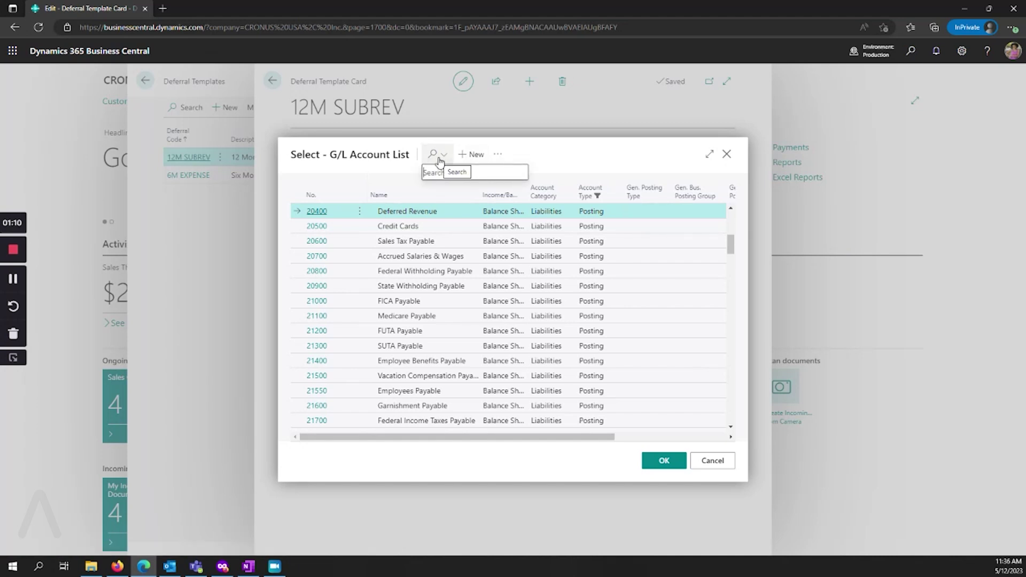
{"action": "type", "text": "sub"}
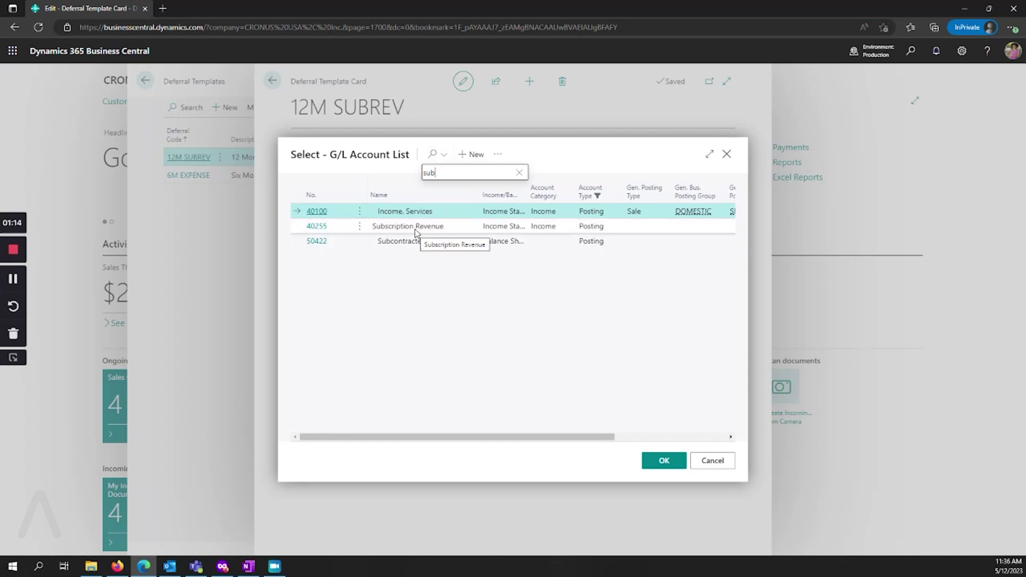
{"action": "left_click", "coordinate": [462, 231]}
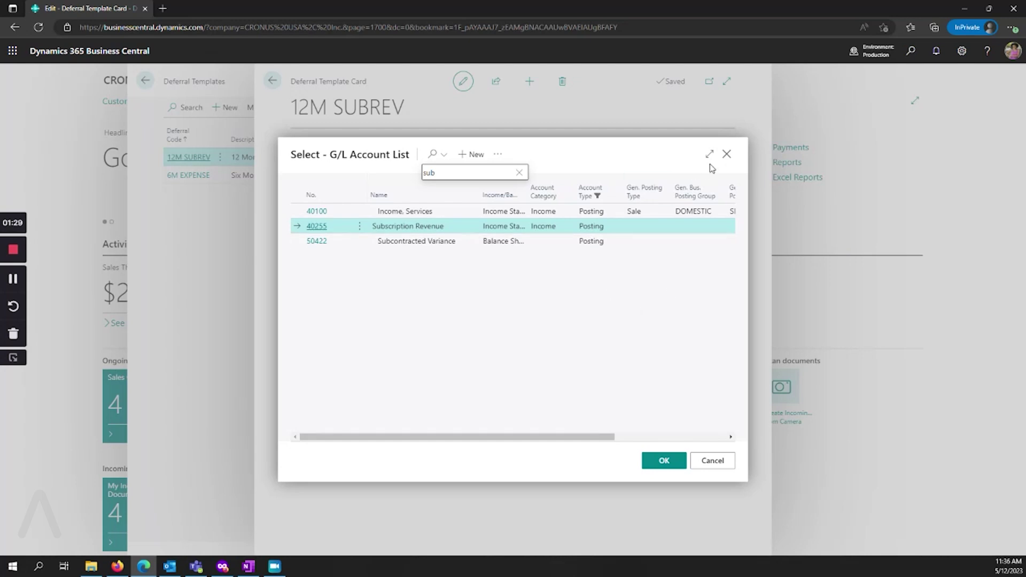
{"action": "left_click", "coordinate": [727, 155]}
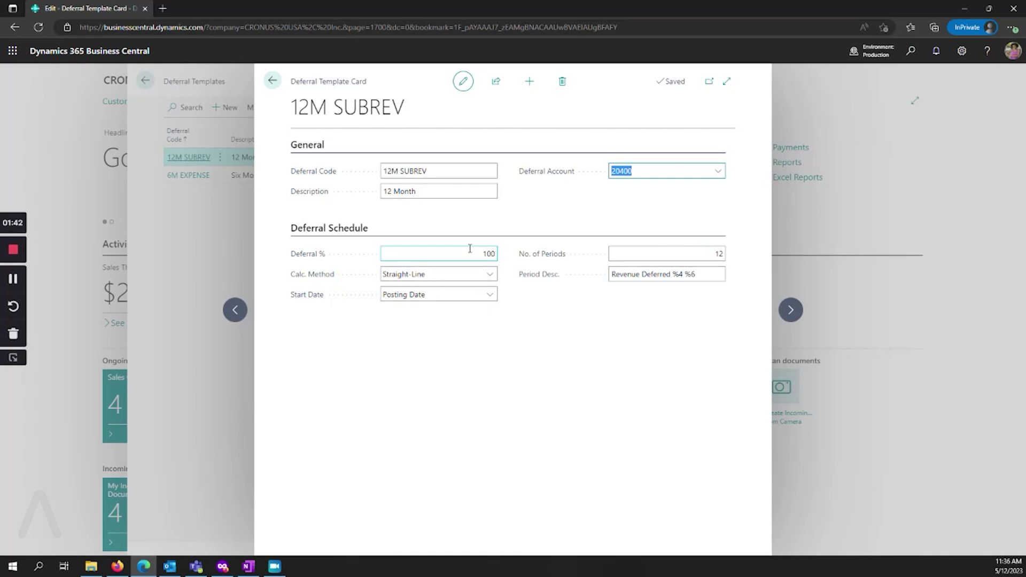
{"action": "left_click", "coordinate": [490, 274]}
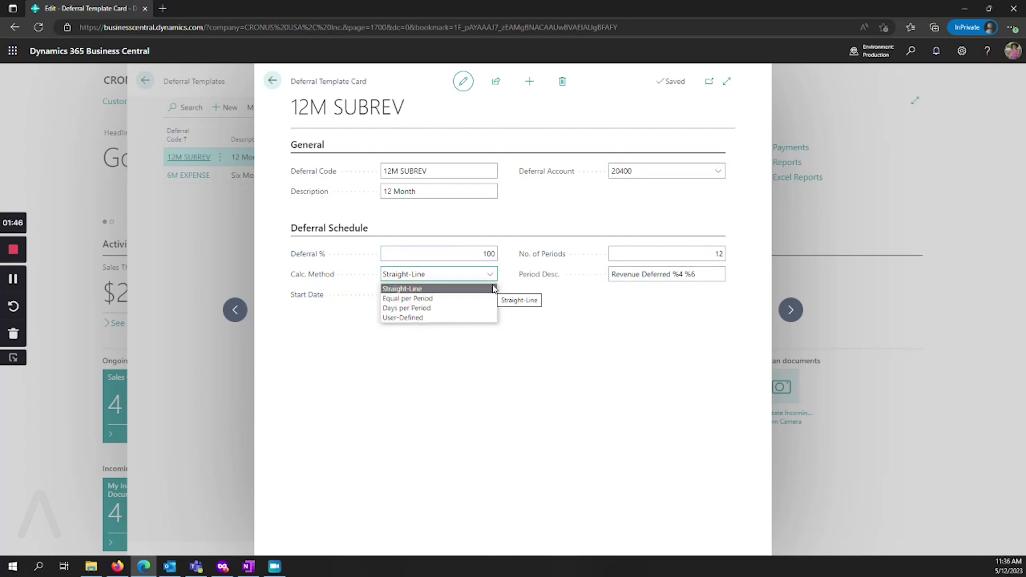
{"action": "left_click", "coordinate": [491, 295]}
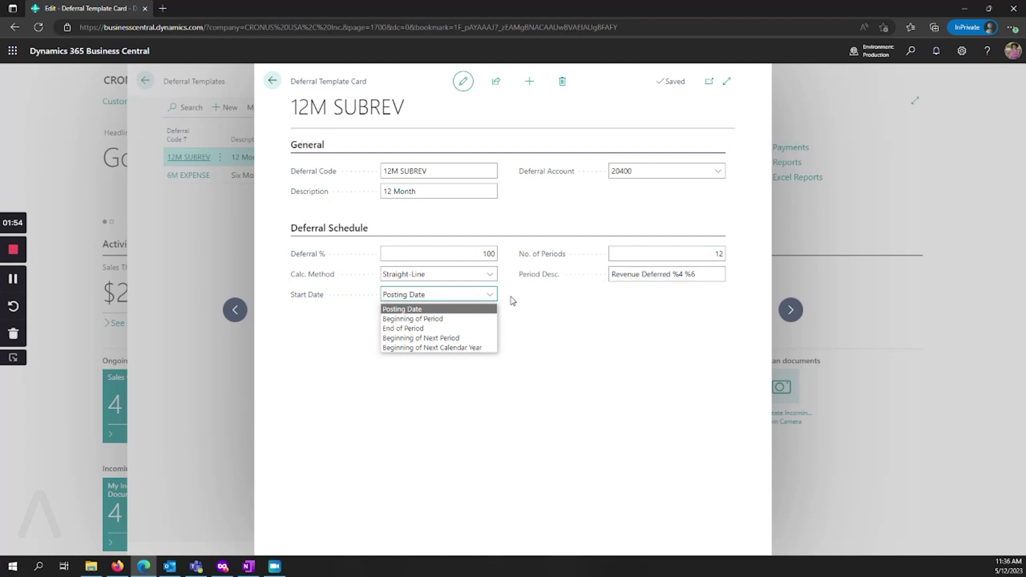
{"action": "left_click", "coordinate": [658, 274]}
{"action": "left_click", "coordinate": [680, 259]}
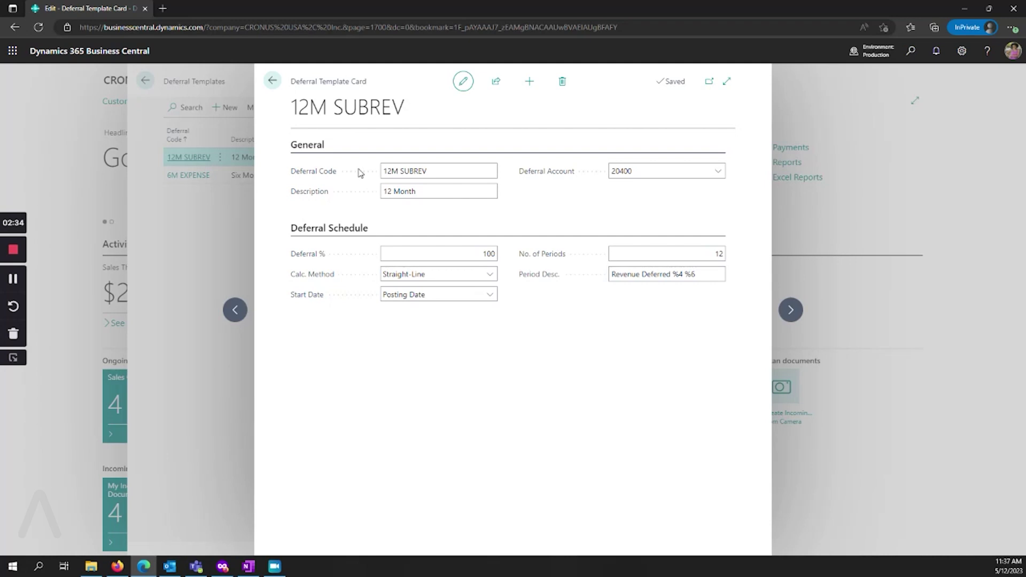
- Close the deferral template pages and go to the Chart of Accounts under Finance
{"action": "left_click", "coordinate": [273, 83]}
{"action": "left_click", "coordinate": [272, 83]}
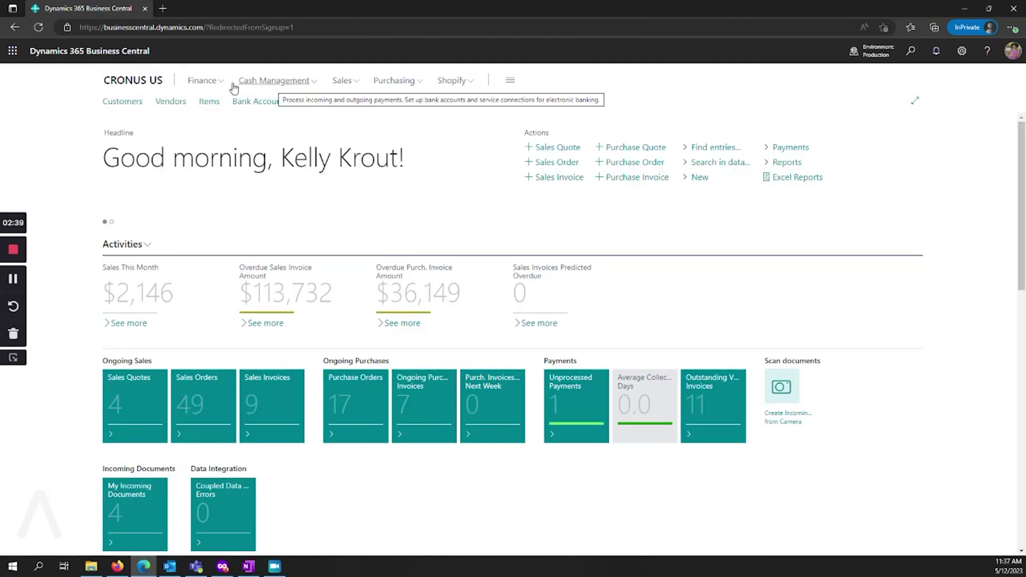
{"action": "left_click", "coordinate": [217, 81]}
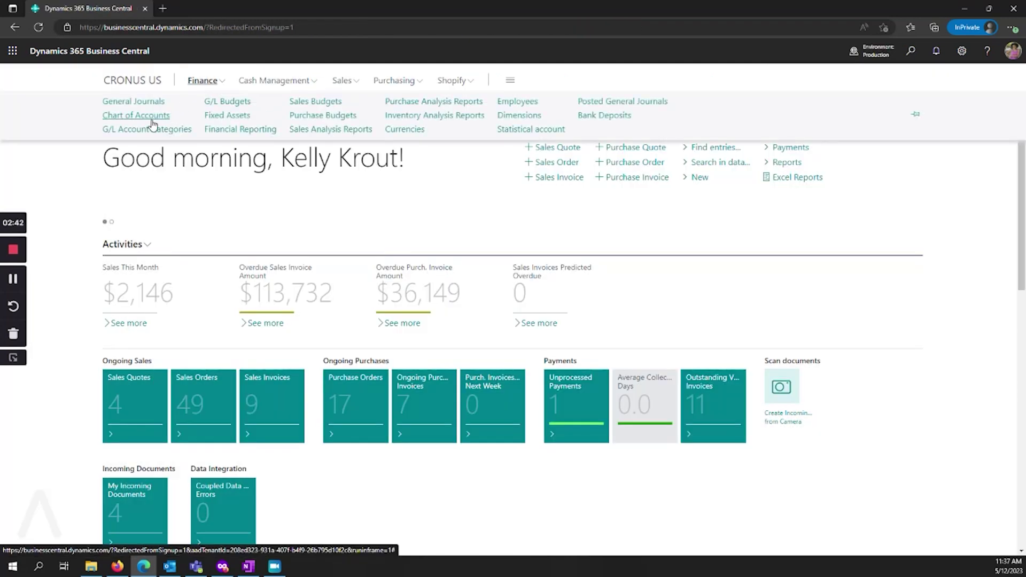
{"action": "left_click", "coordinate": [149, 116]}
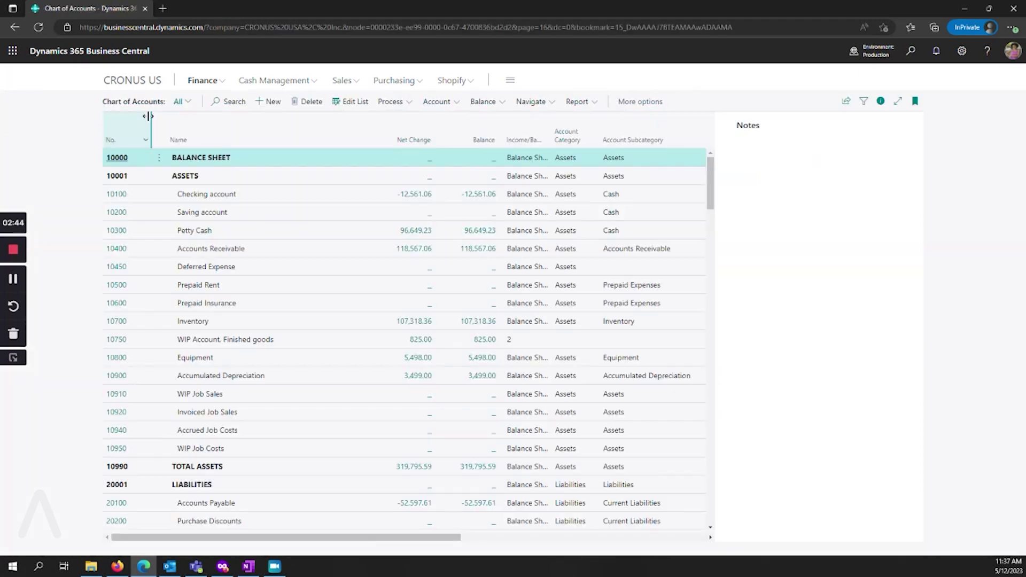
- Search 'sub' and open the 40255 Subscription Revenue account card down to its Posting section
{"action": "left_click", "coordinate": [220, 103]}
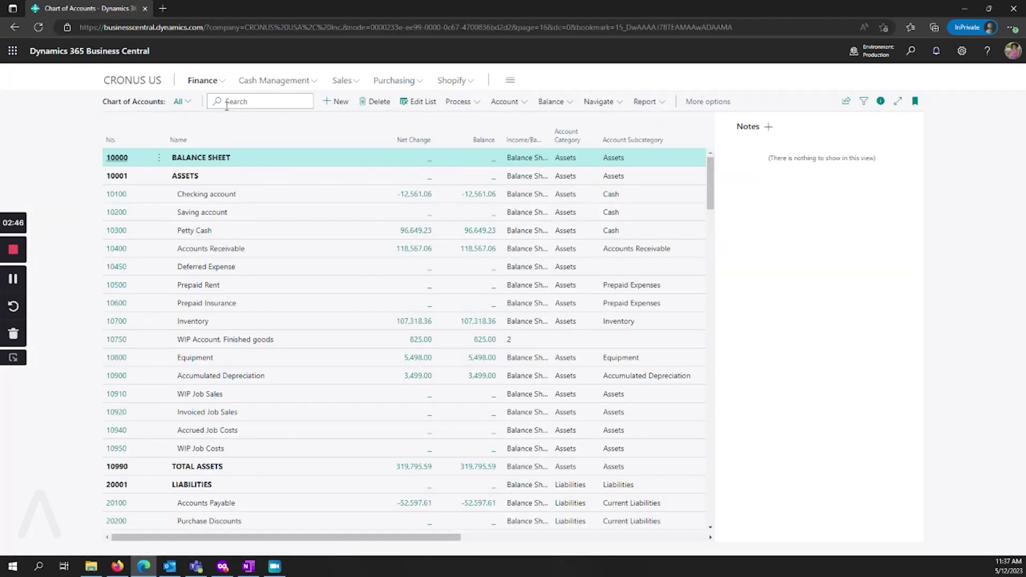
{"action": "type", "text": "sub"}
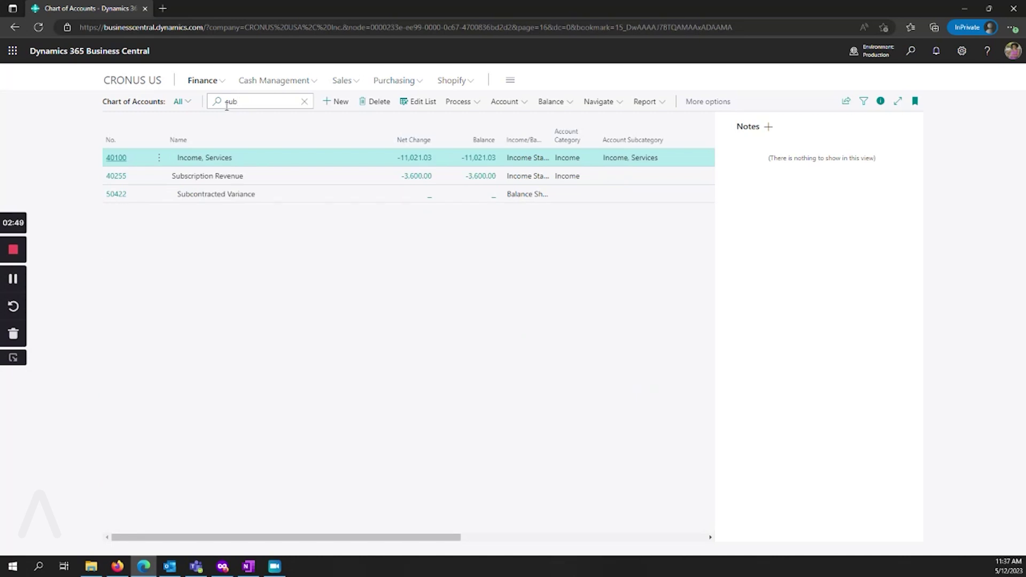
{"action": "left_click", "coordinate": [244, 182]}
{"action": "left_click", "coordinate": [116, 177]}
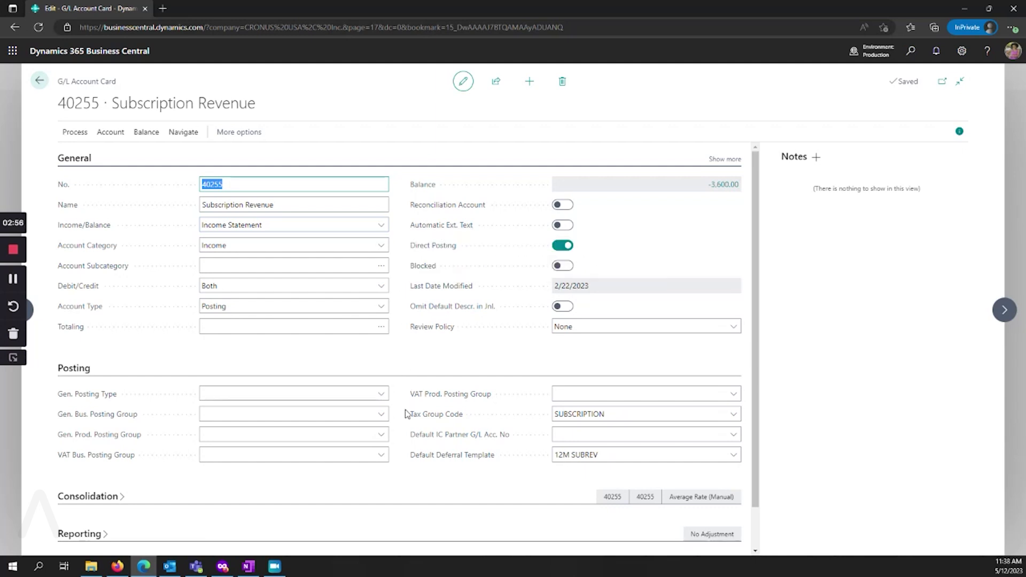
{"action": "scroll", "coordinate": [406, 437], "scroll_direction": "down", "scroll_amount": 1}
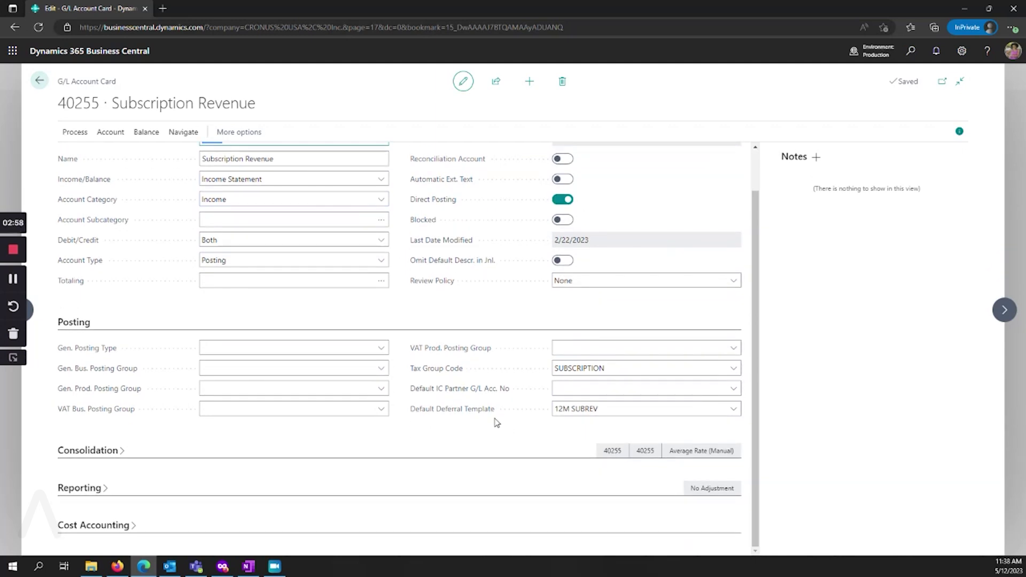
- Start a new sales order for customer Relecloud from the Sales Orders list
{"action": "left_click", "coordinate": [609, 408]}
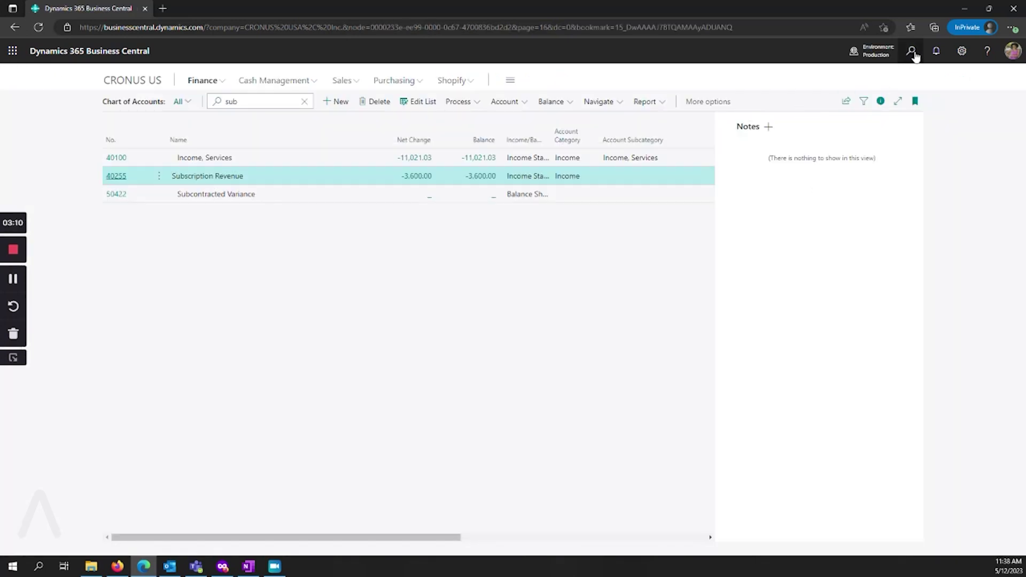
{"action": "left_click", "coordinate": [914, 53]}
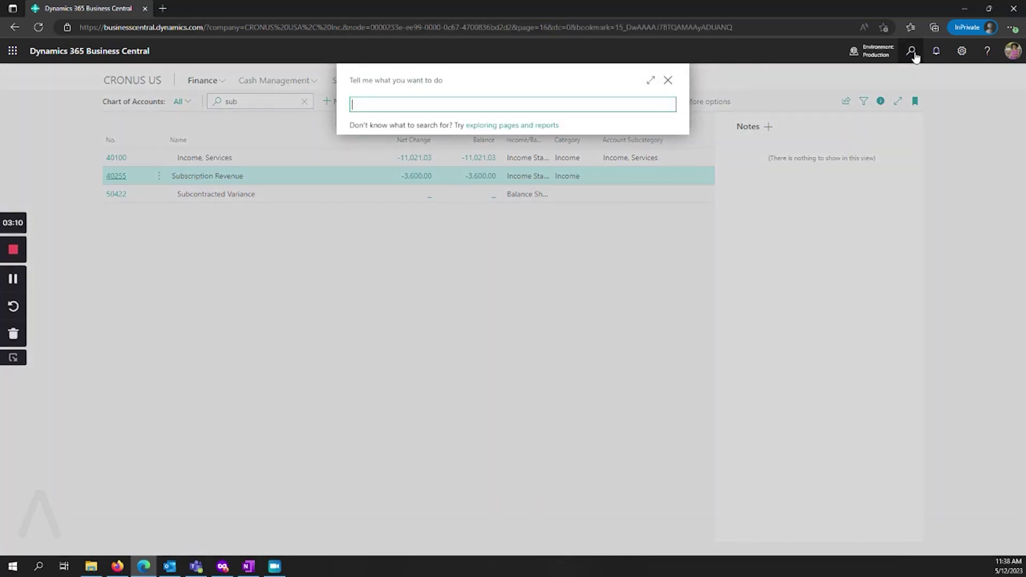
{"action": "type", "text": "sales opr"}
{"action": "type", "text": "rder"}
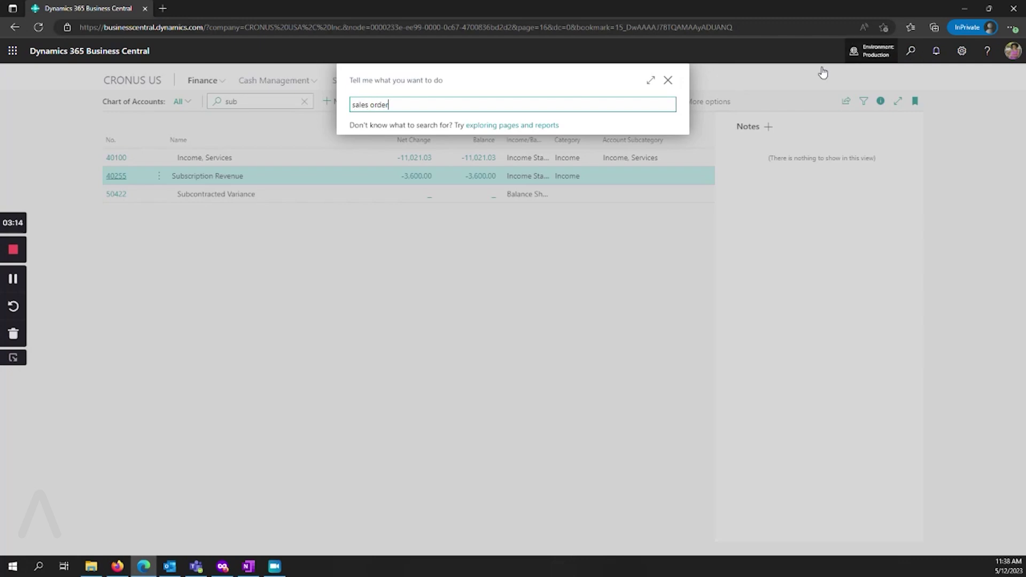
{"action": "left_click", "coordinate": [387, 155]}
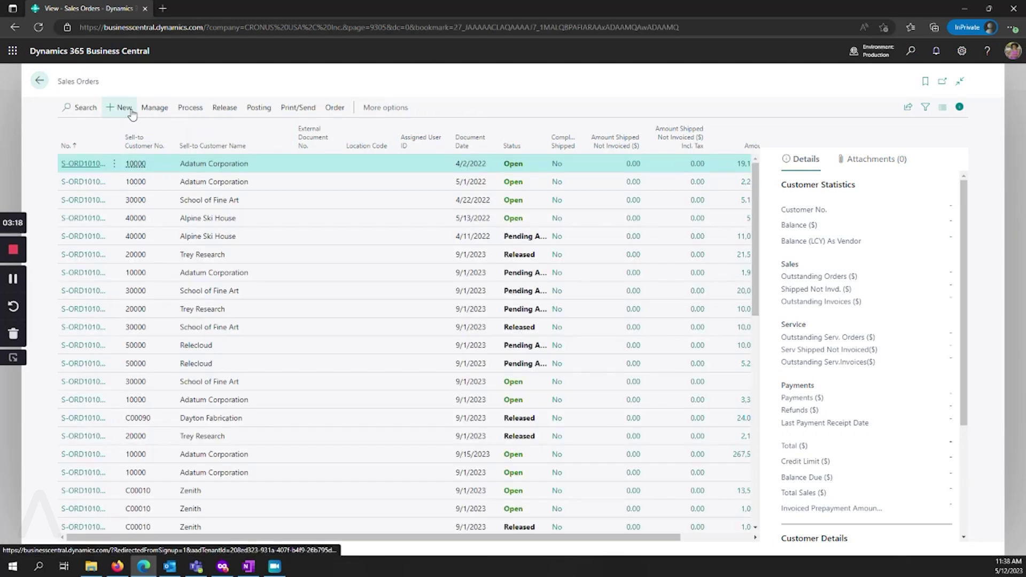
{"action": "left_click", "coordinate": [130, 113]}
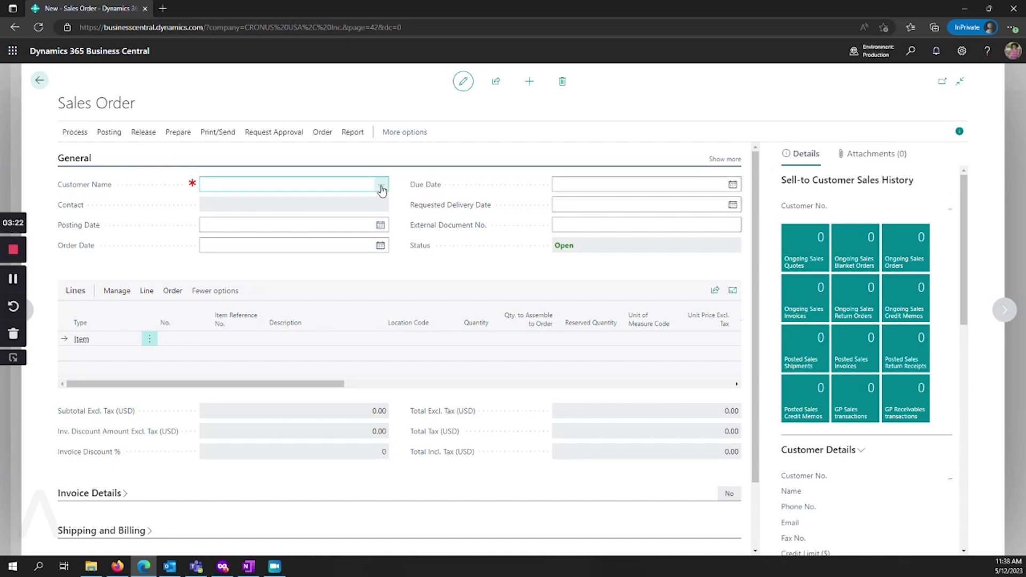
{"action": "left_click", "coordinate": [381, 185]}
{"action": "left_click", "coordinate": [418, 269]}
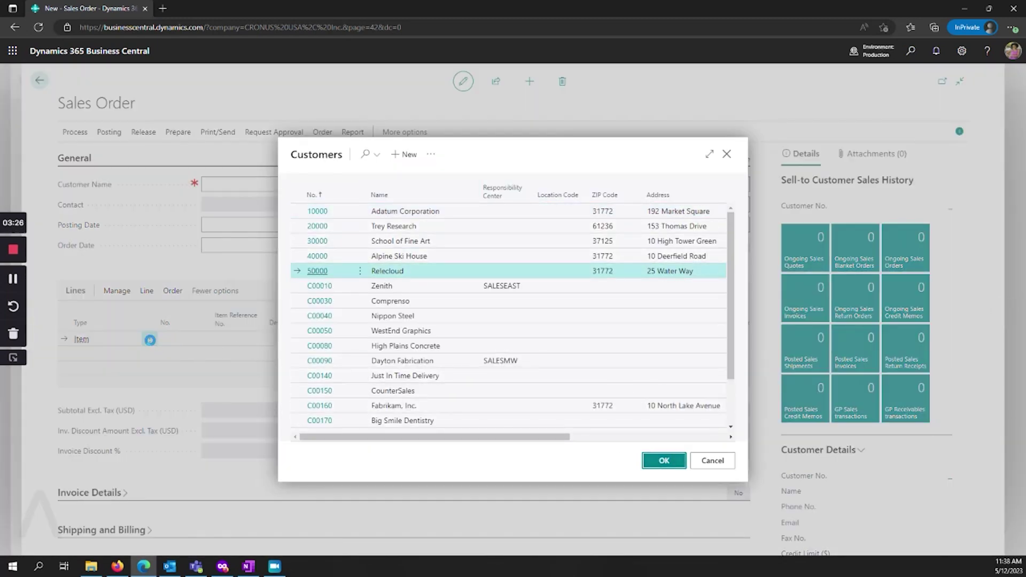
{"action": "key", "text": "Return"}
- Add a G/L Account line for 40255 Subscription Revenue, quantity 1, unit price 1,200.00
{"action": "left_click", "coordinate": [126, 365]}
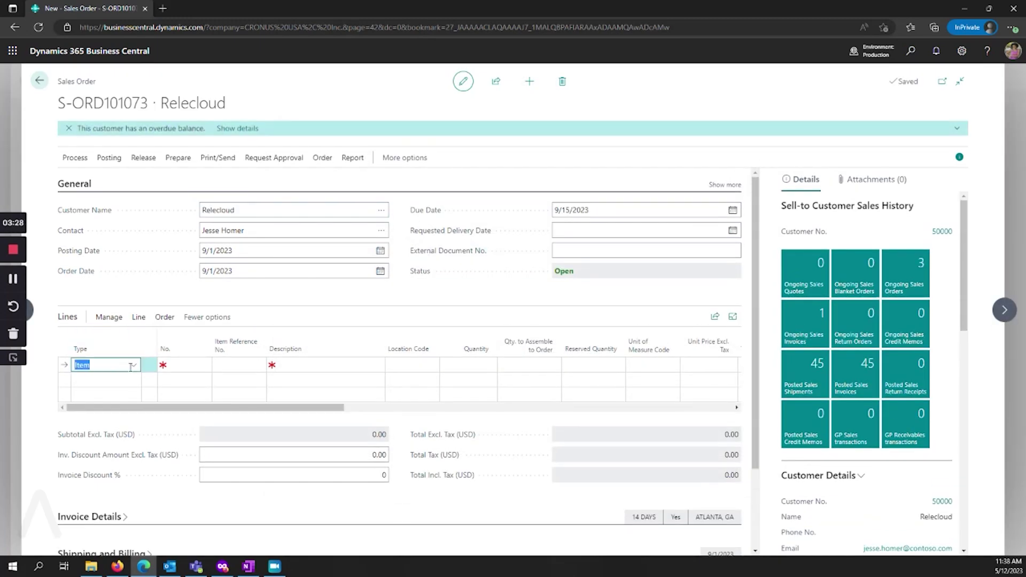
{"action": "left_click", "coordinate": [133, 365]}
{"action": "left_click", "coordinate": [137, 413]}
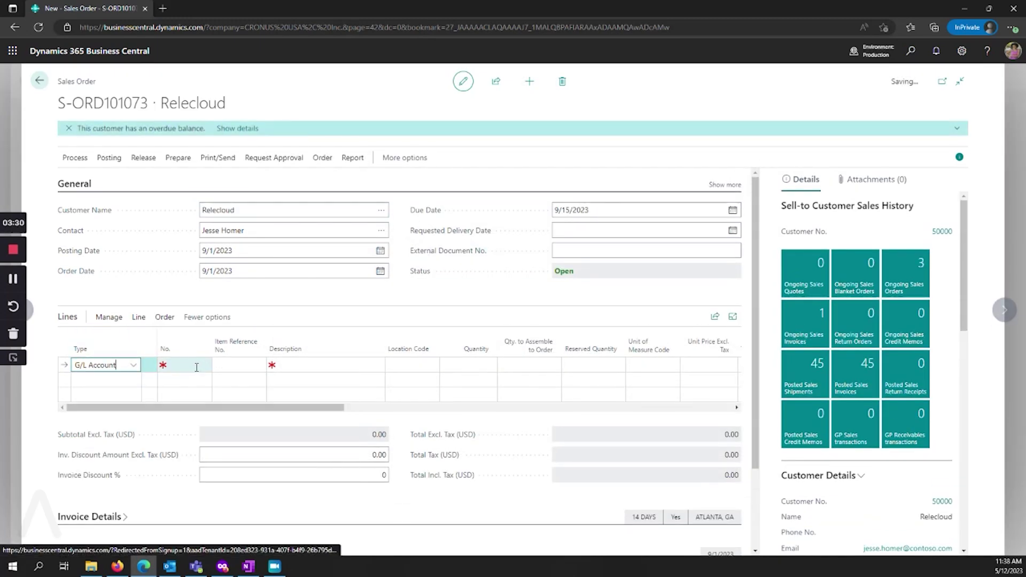
{"action": "left_click", "coordinate": [192, 366]}
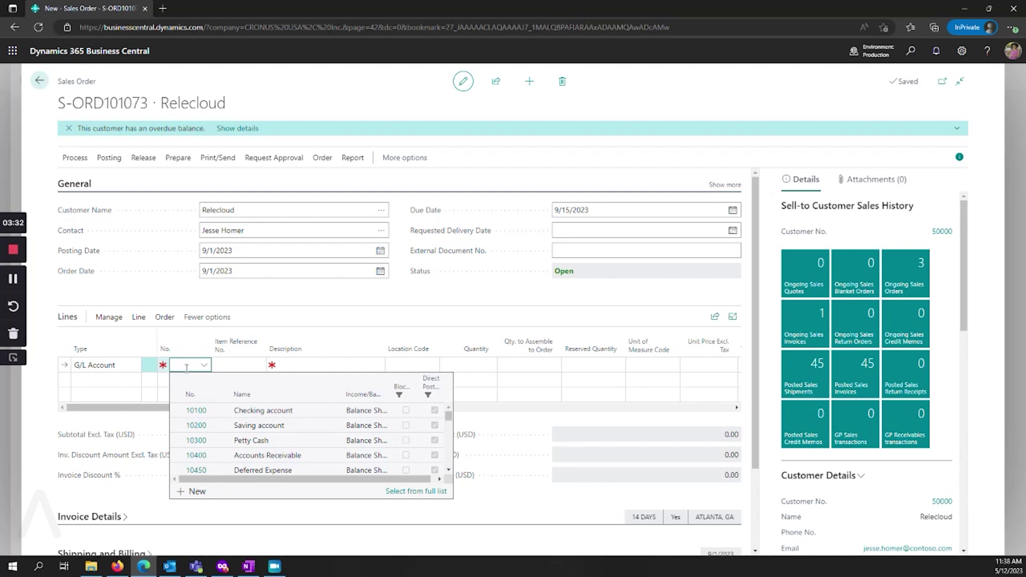
{"action": "type", "text": "sub"}
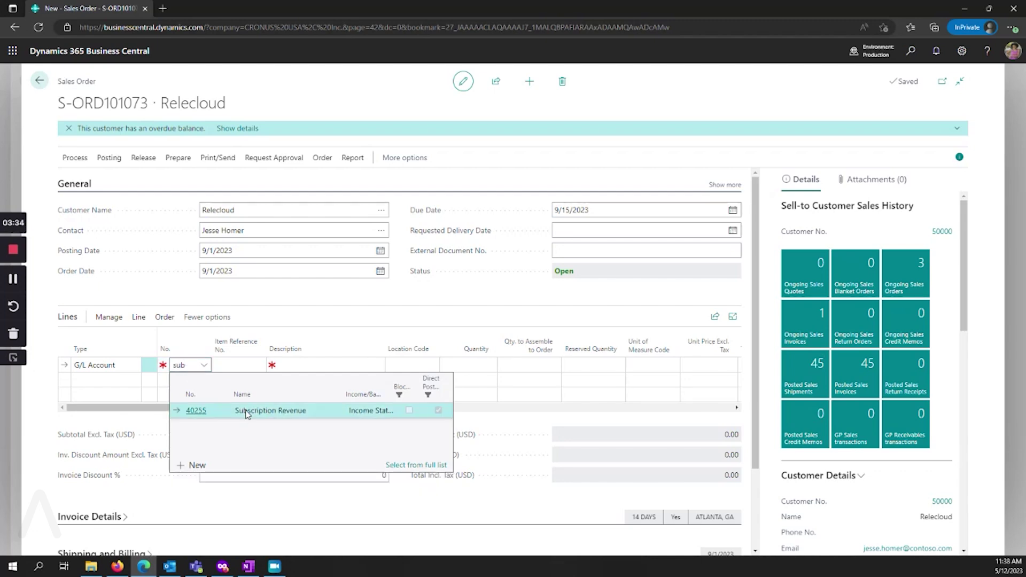
{"action": "left_click", "coordinate": [486, 365]}
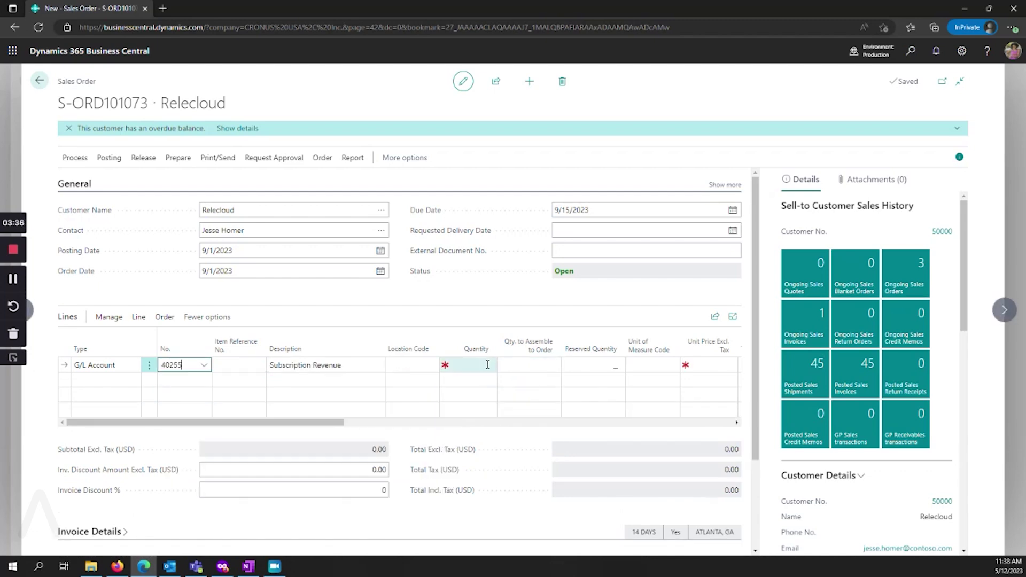
{"action": "type", "text": "1"}
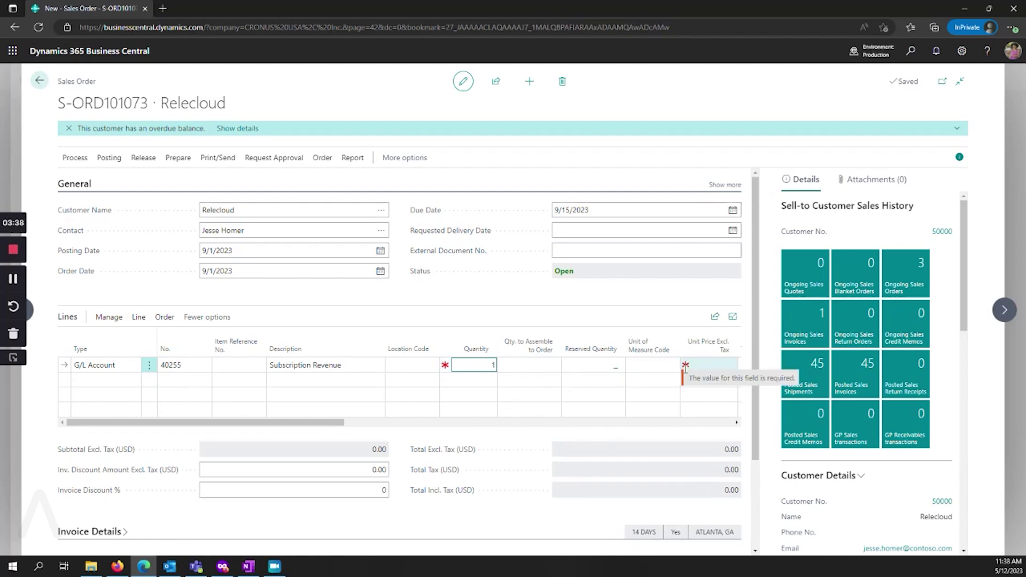
{"action": "left_click", "coordinate": [705, 366]}
{"action": "type", "text": "12"}
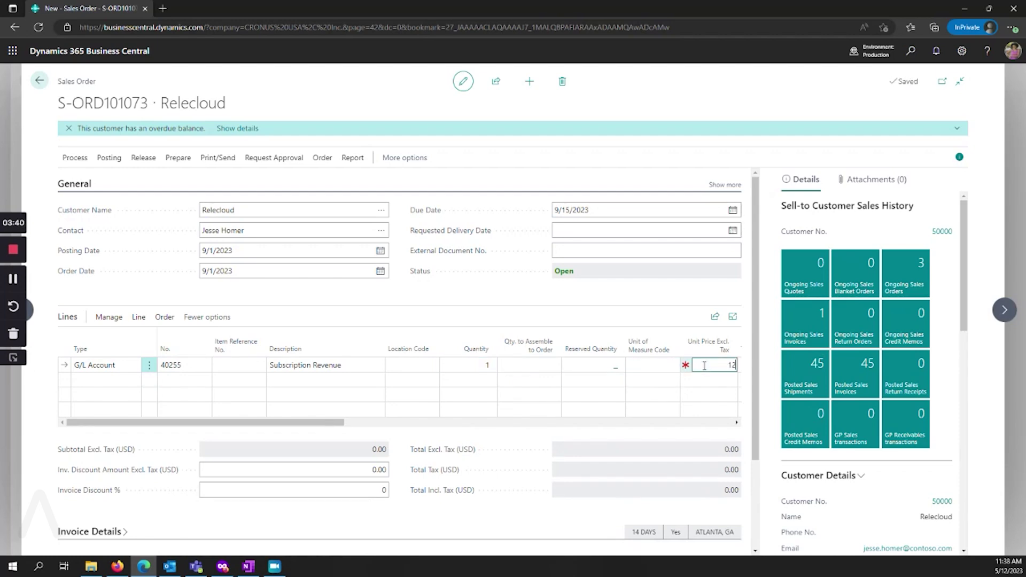
{"action": "type", "text": "00"}
{"action": "left_click", "coordinate": [652, 365]}
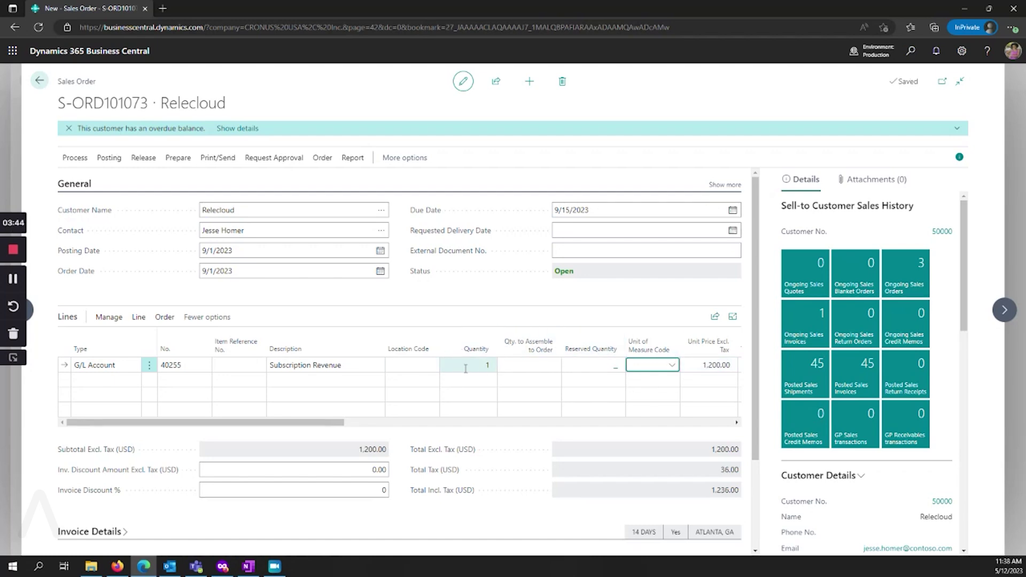
- Open the line's deferral schedule showing twelve 100.00 monthly amounts from 9/1/2023
{"action": "left_click", "coordinate": [138, 317]}
{"action": "left_click", "coordinate": [264, 340]}
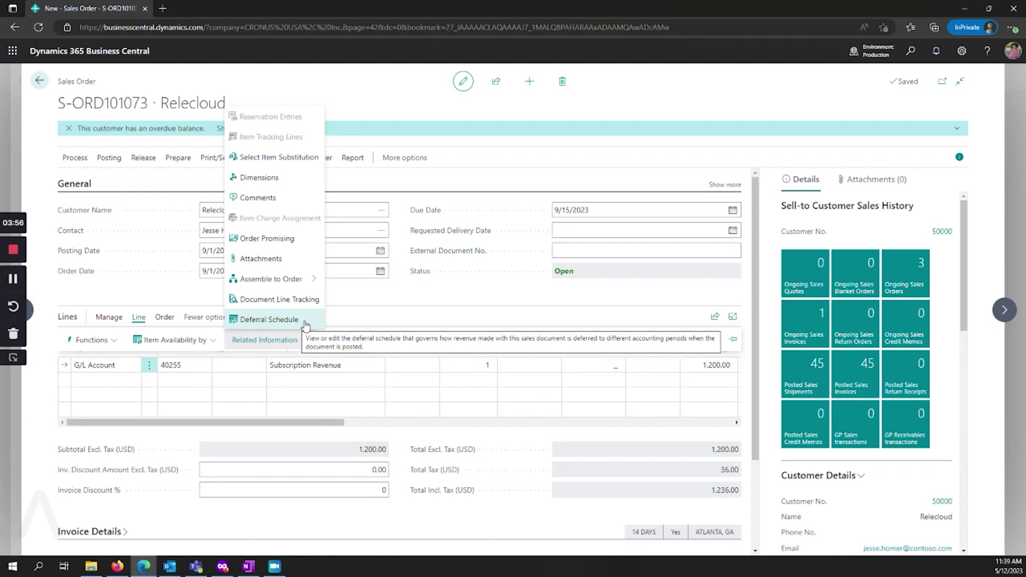
{"action": "left_click", "coordinate": [269, 319]}
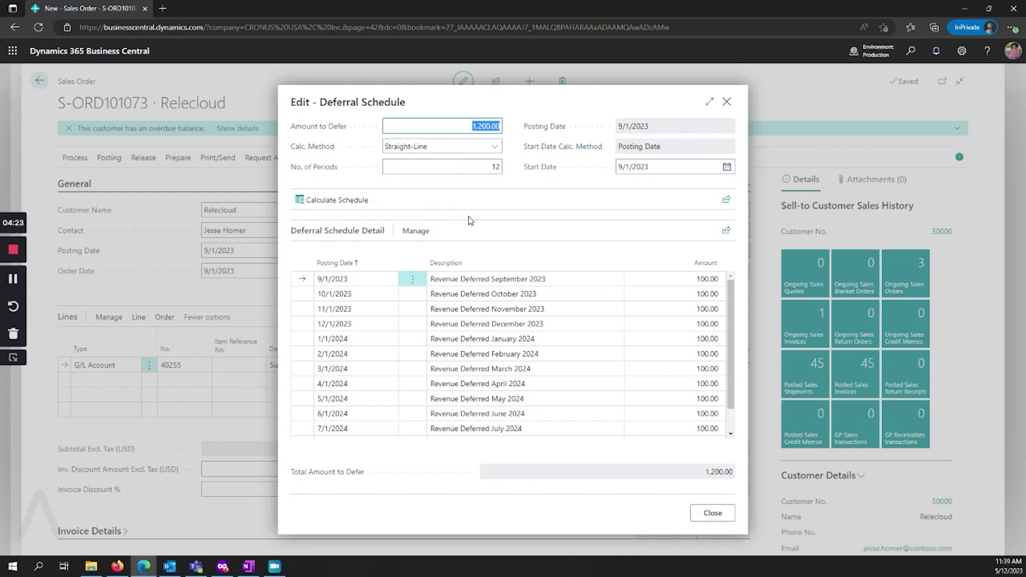
- Close the deferral schedule and post the order as Ship and Invoice, skipping the posted invoice
{"action": "left_click", "coordinate": [714, 514]}
{"action": "left_click", "coordinate": [109, 157]}
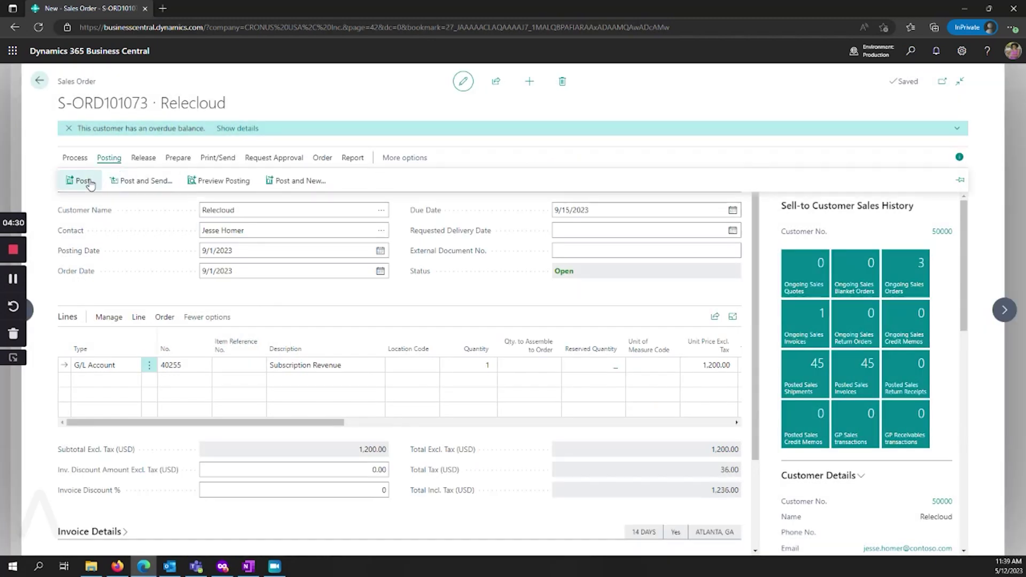
{"action": "left_click", "coordinate": [84, 181]}
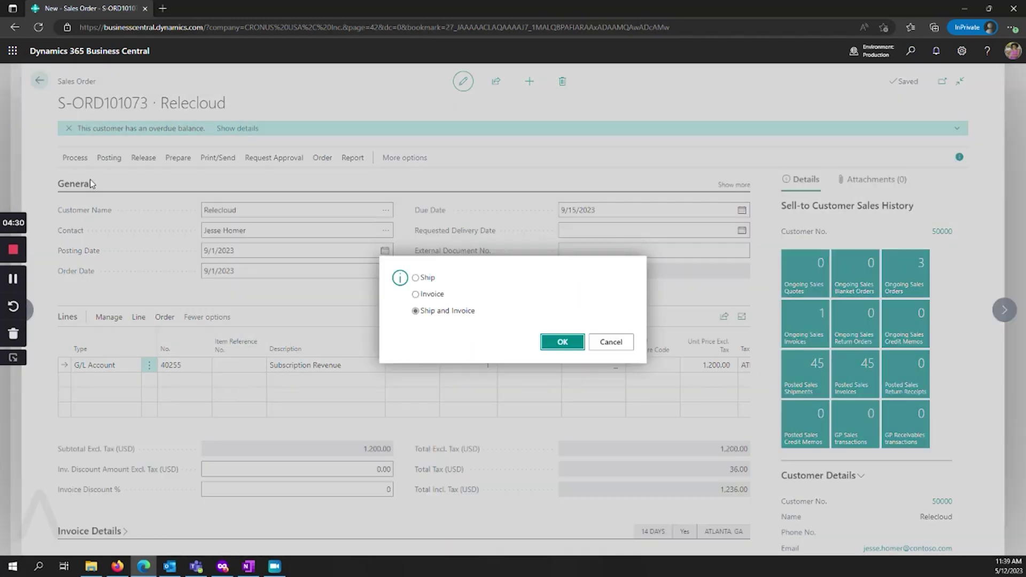
{"action": "left_click", "coordinate": [563, 343]}
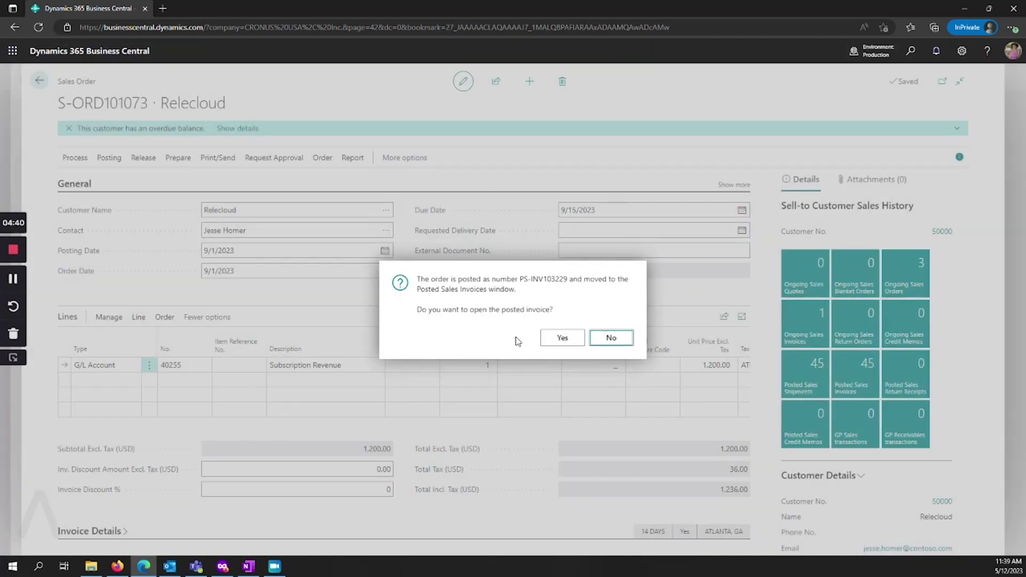
{"action": "left_click", "coordinate": [618, 344]}
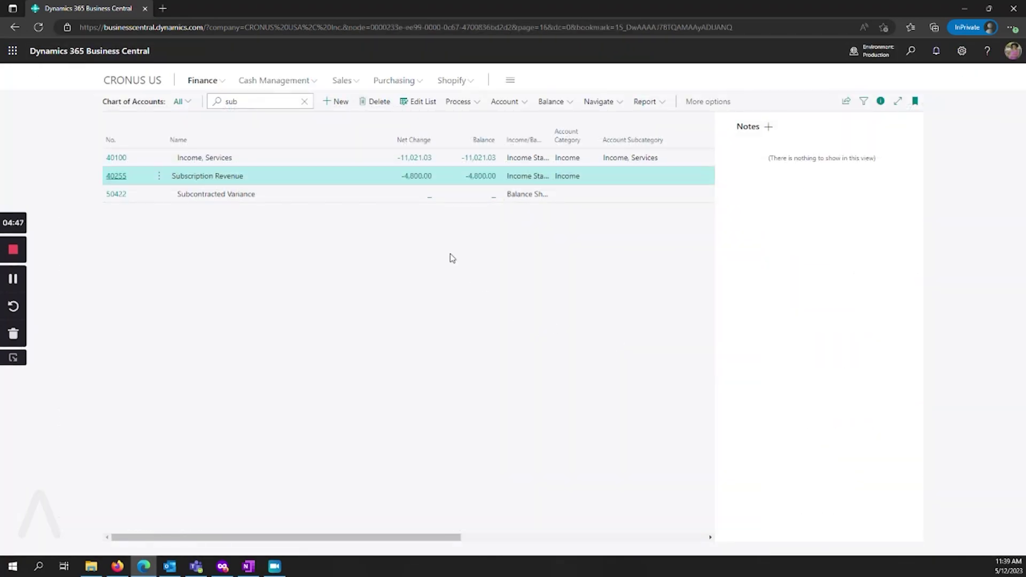
- Drill into the -4,800.00 net change of 40255 Subscription Revenue to see its ledger entries
{"action": "left_click", "coordinate": [414, 177]}
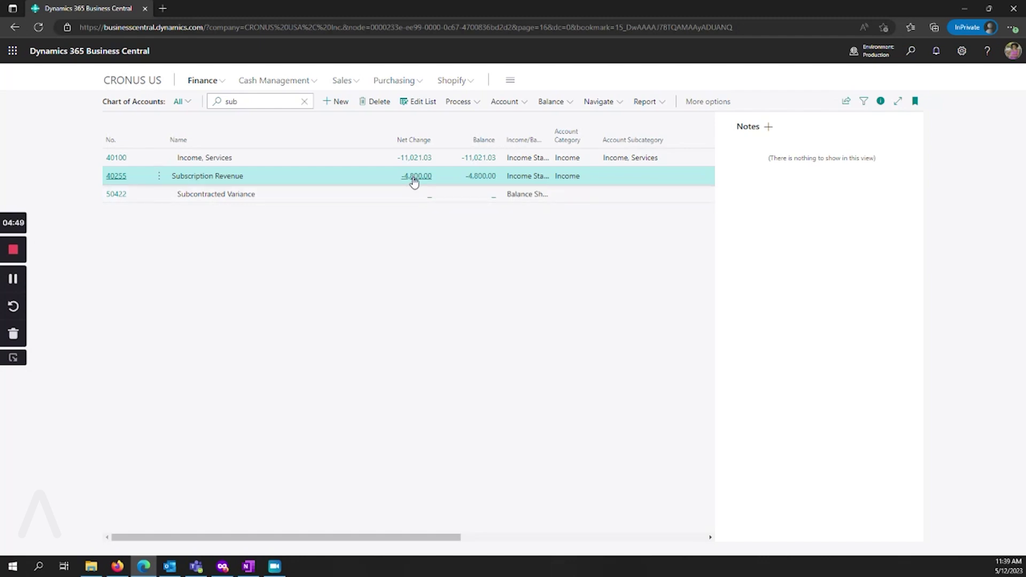